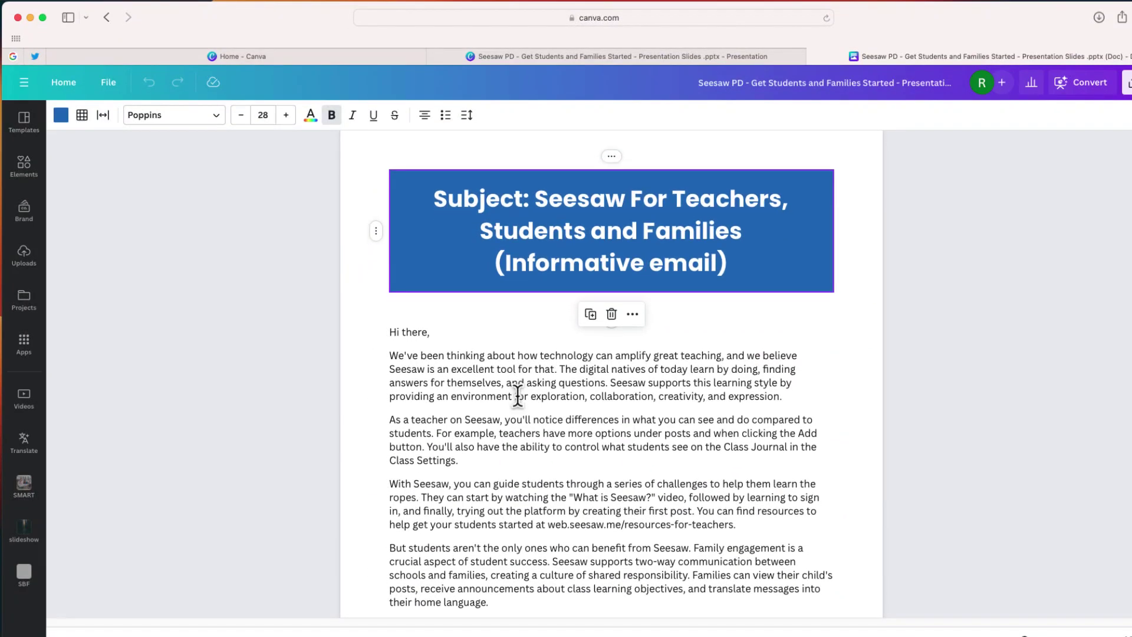
Step: Preview the Seesaw deck's slides, including slide 4 and slide 2, Students
{"action": "scroll", "coordinate": [518, 397], "scroll_direction": "down", "scroll_amount": 3}
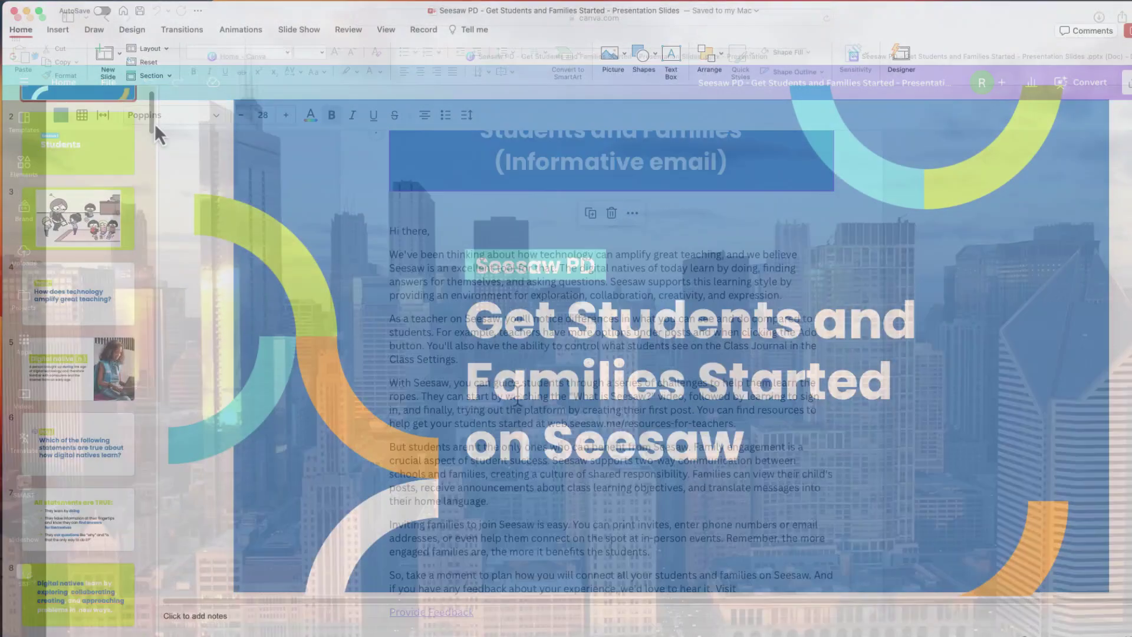
{"action": "mouse_move", "coordinate": [155, 122]}
{"action": "left_mouse_down"}
{"action": "mouse_move", "coordinate": [154, 136]}
{"action": "mouse_move", "coordinate": [156, 113]}
{"action": "left_mouse_up"}
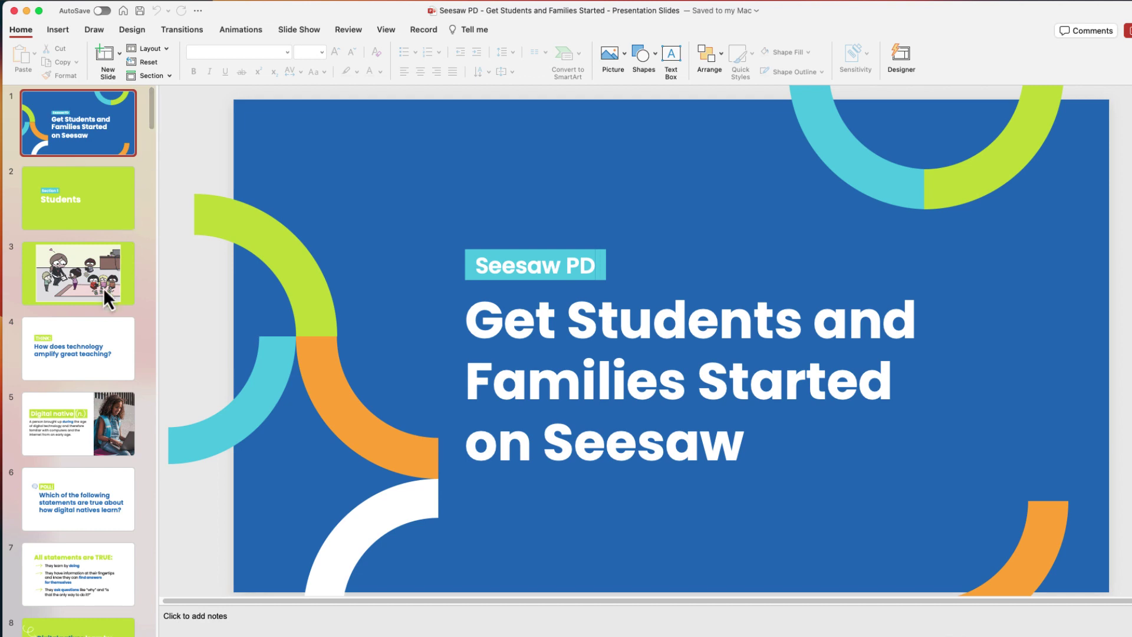
{"action": "left_click", "coordinate": [97, 354]}
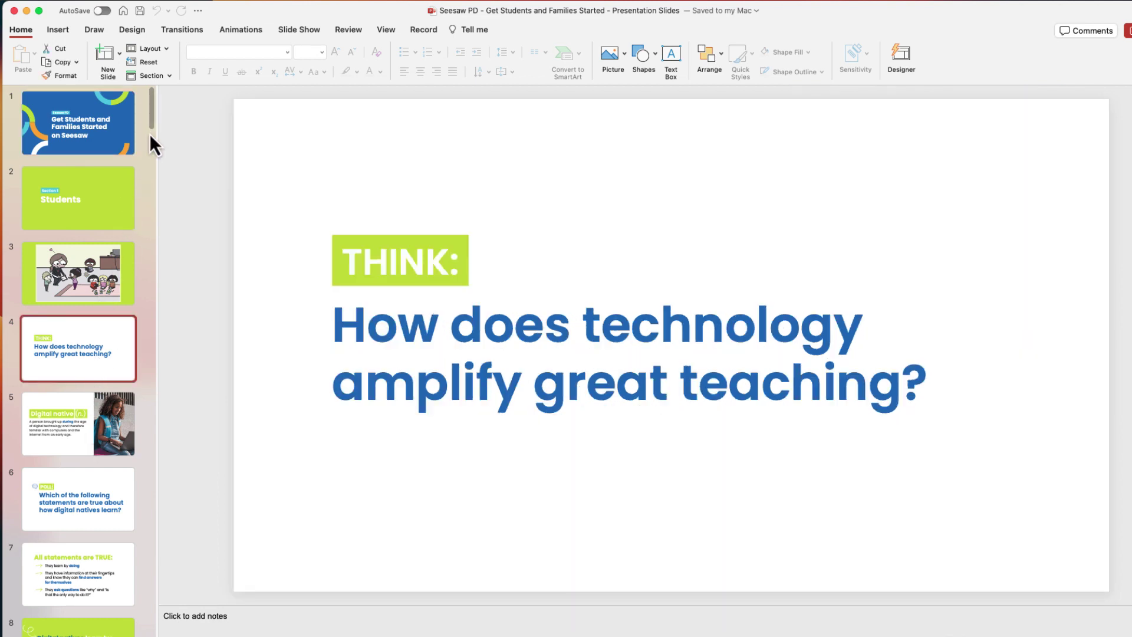
{"action": "scroll", "coordinate": [134, 295], "scroll_direction": "down", "scroll_amount": 20}
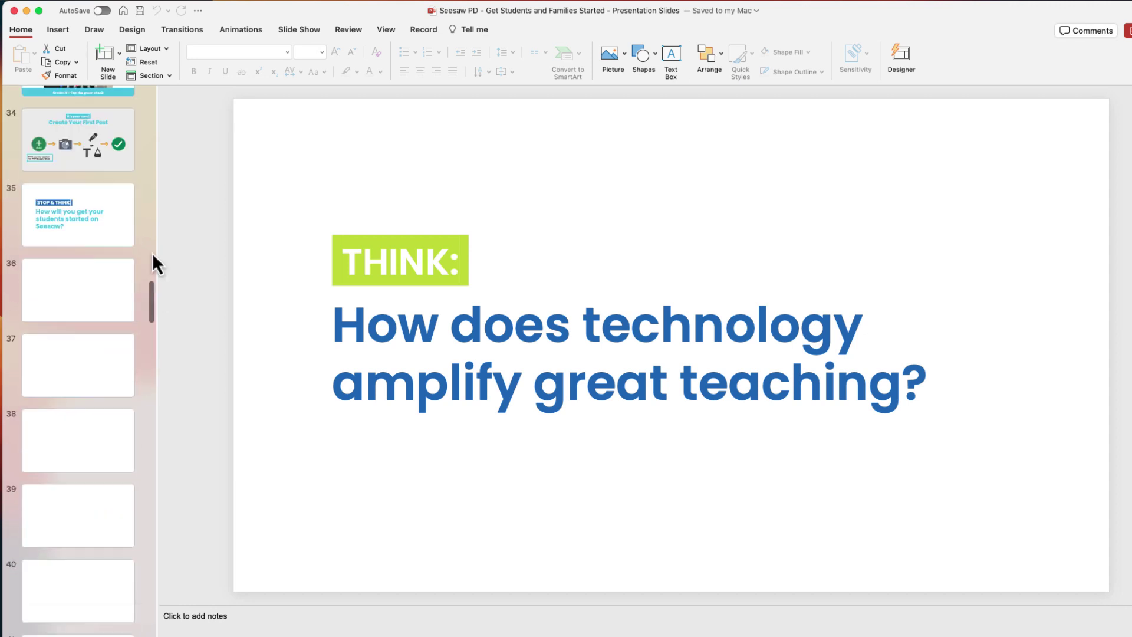
{"action": "scroll", "coordinate": [152, 253], "scroll_direction": "up", "scroll_amount": 20}
{"action": "left_click", "coordinate": [122, 134]}
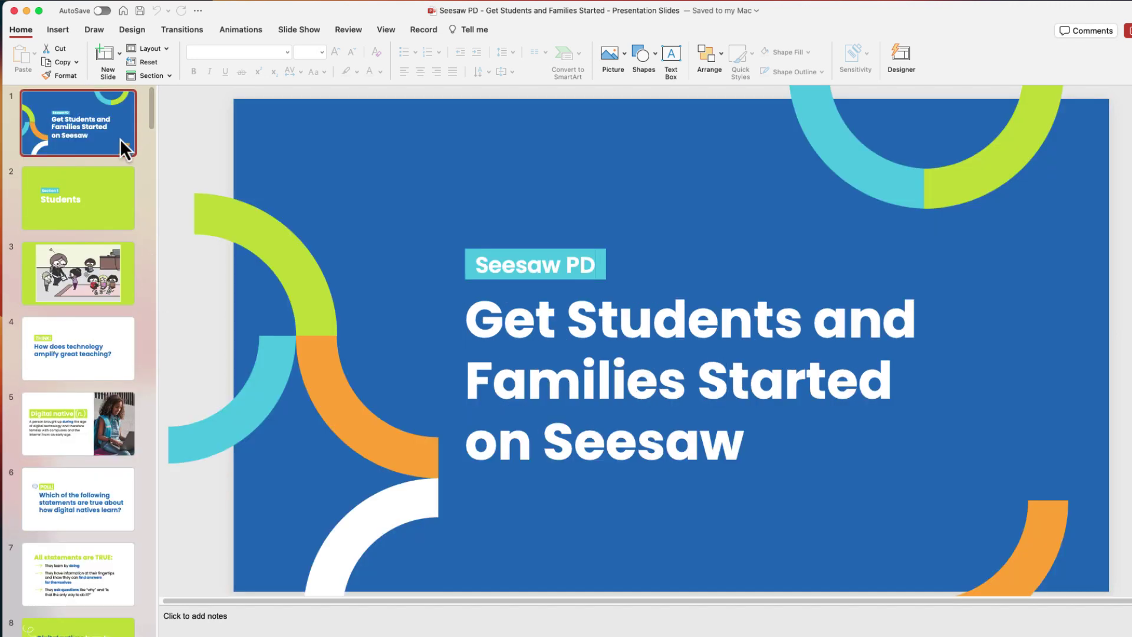
{"action": "left_click", "coordinate": [112, 189]}
Step: Return to the title slide and import the Seesaw .pptx via Create a design > Import file
{"action": "left_click", "coordinate": [124, 123]}
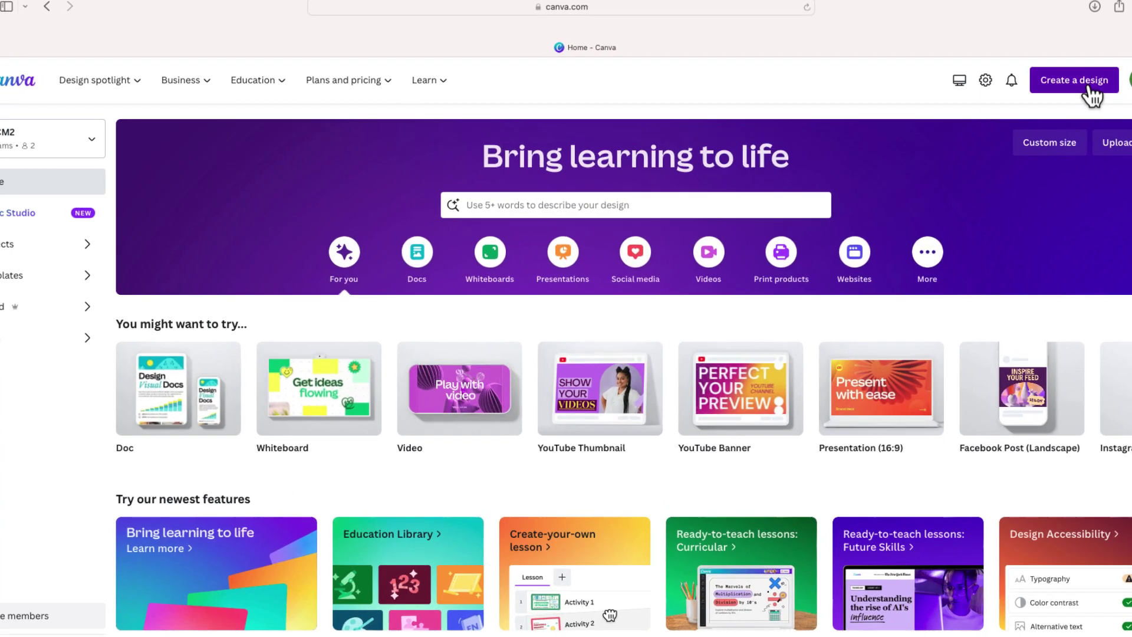
{"action": "left_click", "coordinate": [1089, 89]}
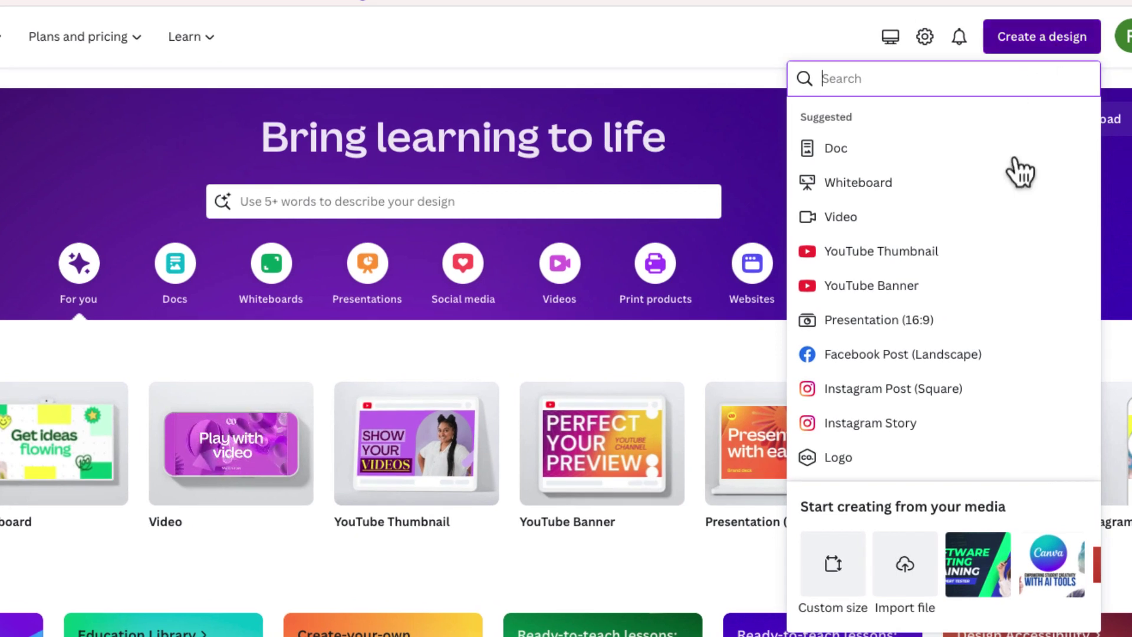
{"action": "left_click", "coordinate": [914, 566]}
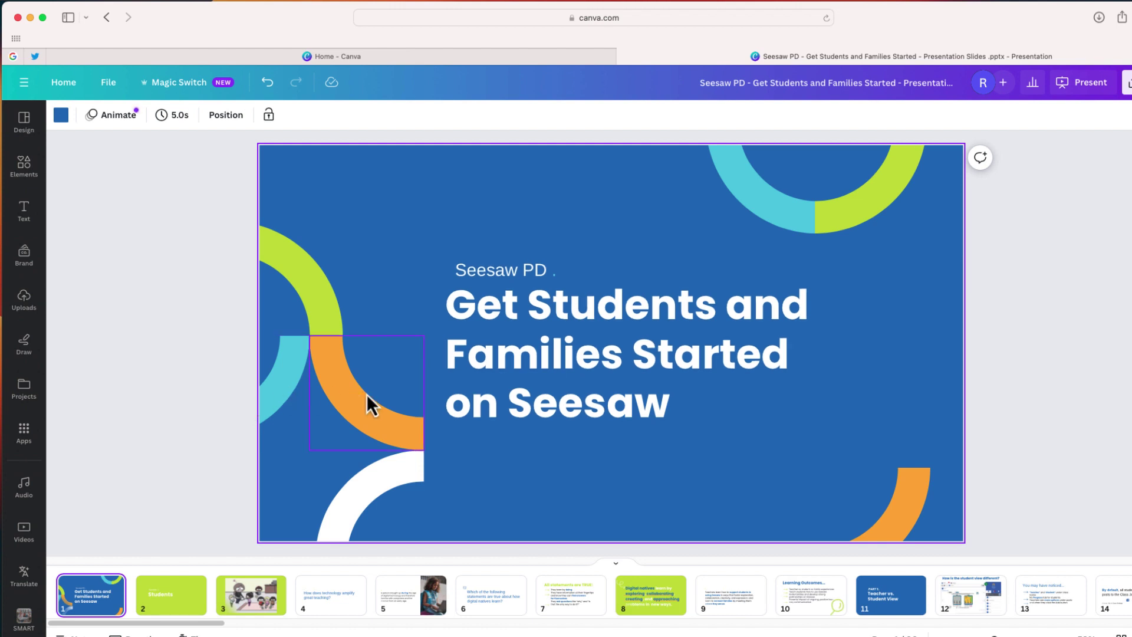
{"action": "left_click", "coordinate": [452, 374]}
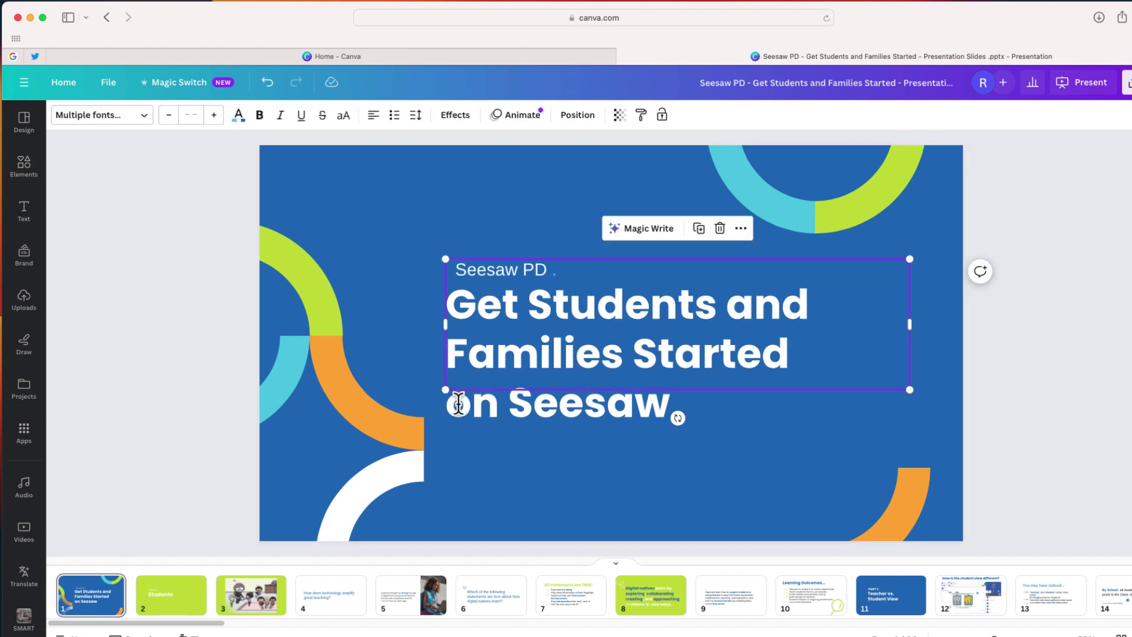
{"action": "left_click", "coordinate": [451, 401]}
{"action": "left_click", "coordinate": [467, 447]}
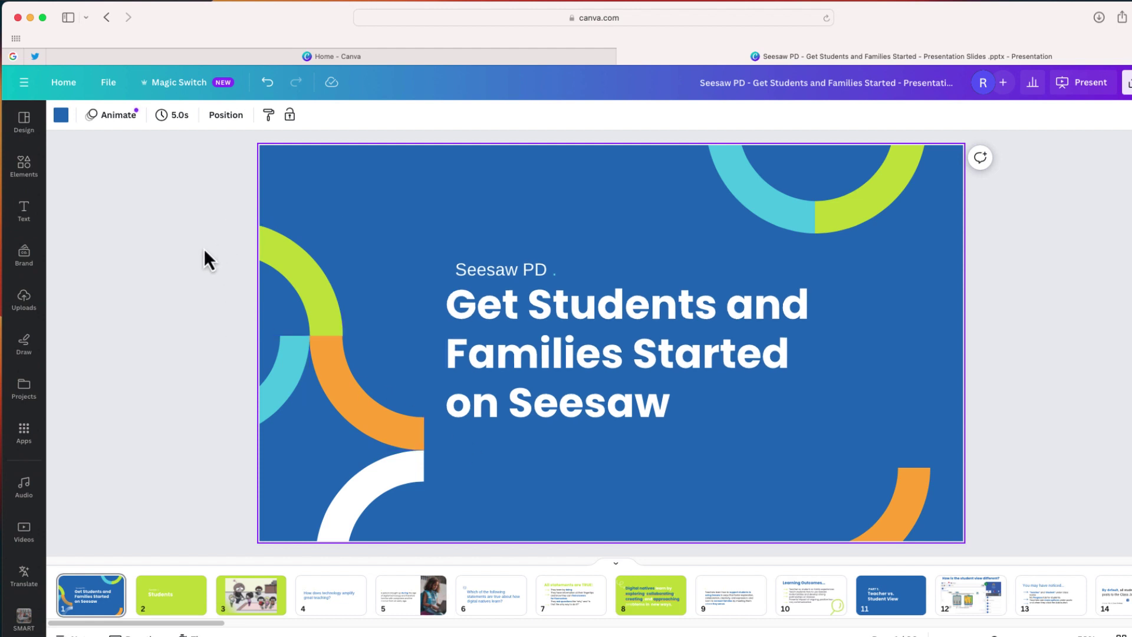
Step: Use Magic Switch to turn the deck into an Email-format Doc and open it
{"action": "left_click", "coordinate": [178, 84]}
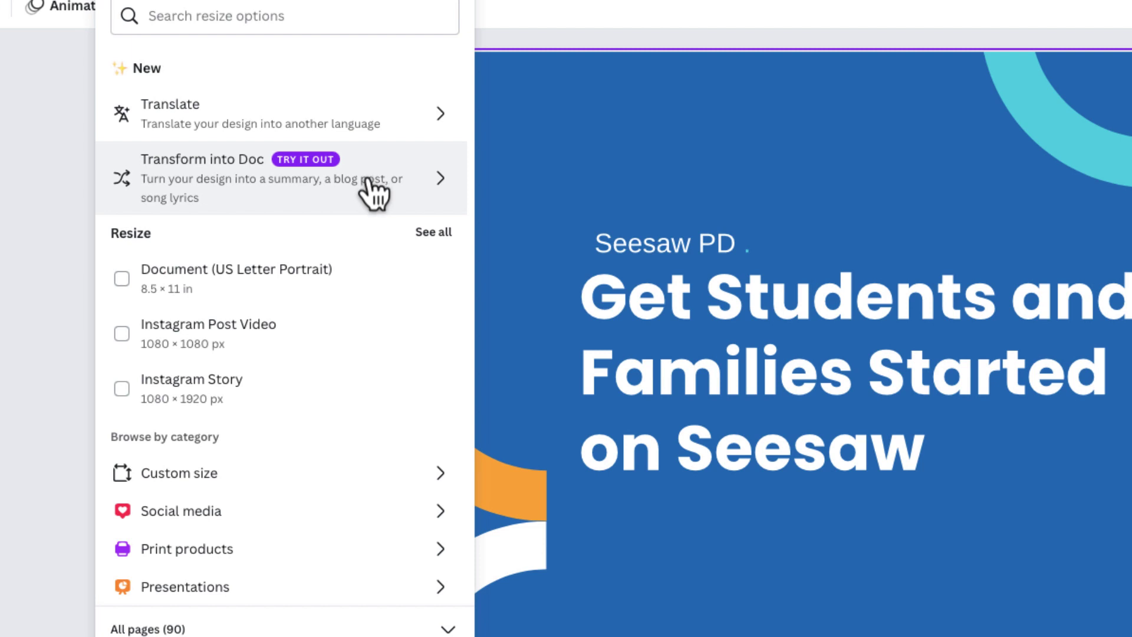
{"action": "left_click", "coordinate": [366, 181]}
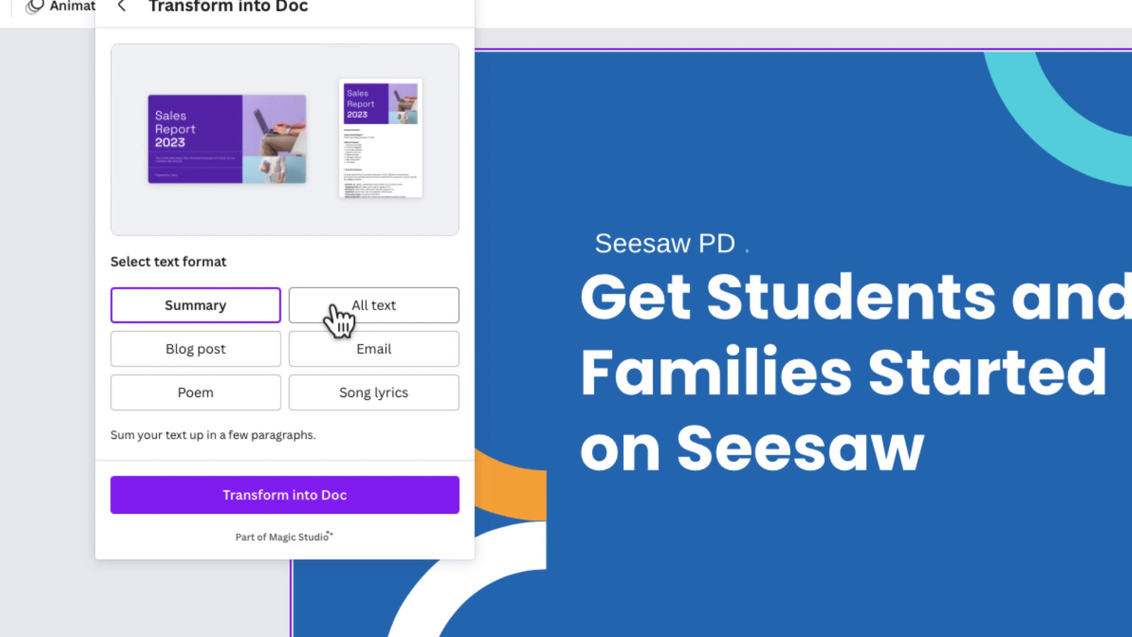
{"action": "left_click", "coordinate": [380, 357]}
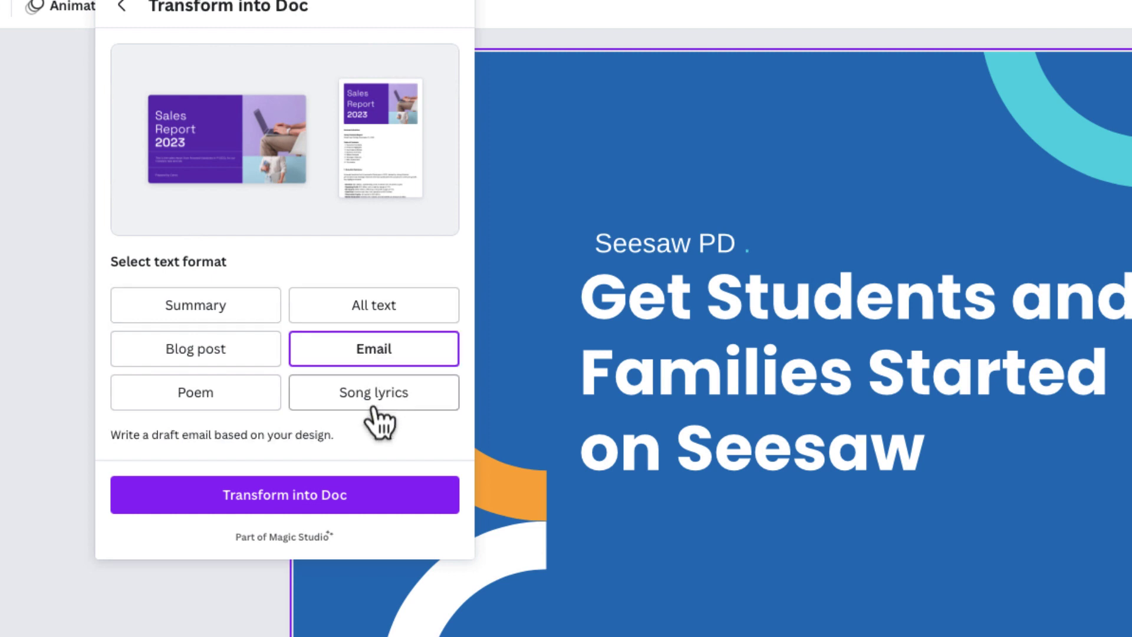
{"action": "left_click", "coordinate": [403, 503]}
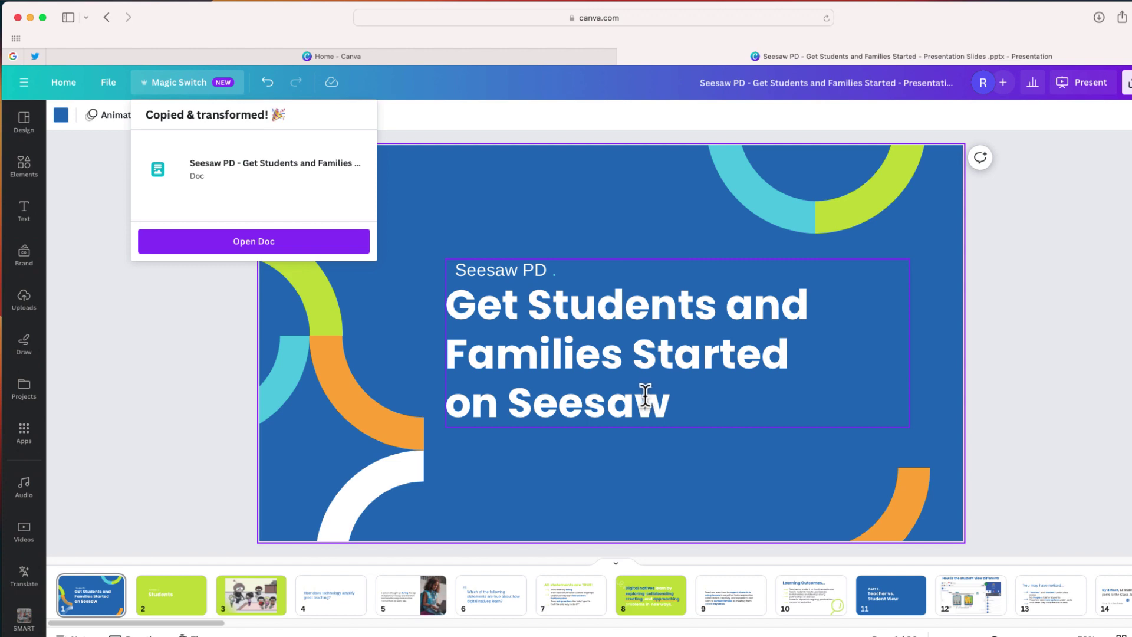
{"action": "left_click", "coordinate": [354, 247]}
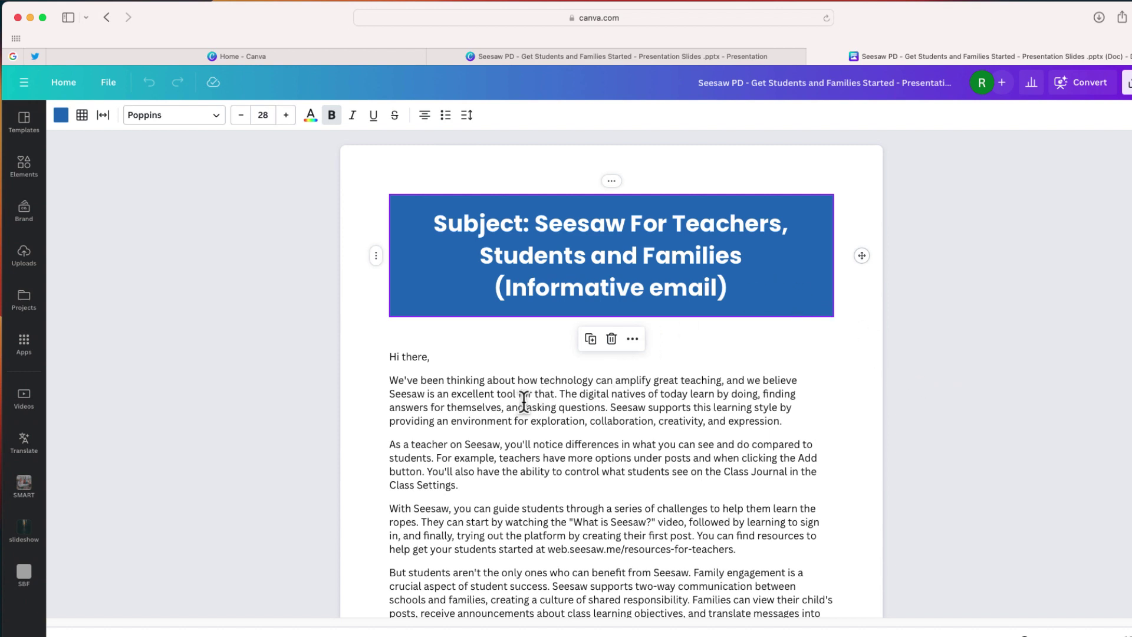
{"action": "scroll", "coordinate": [519, 400], "scroll_direction": "down", "scroll_amount": 1}
{"action": "scroll", "coordinate": [517, 399], "scroll_direction": "down", "scroll_amount": 2}
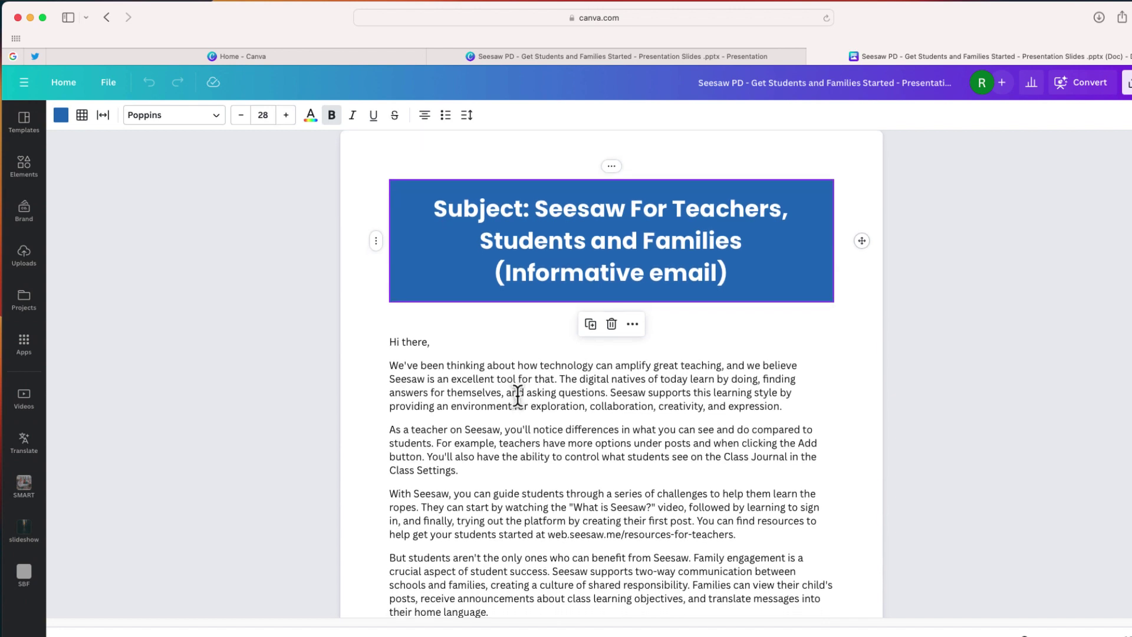
{"action": "scroll", "coordinate": [517, 395], "scroll_direction": "down", "scroll_amount": 4}
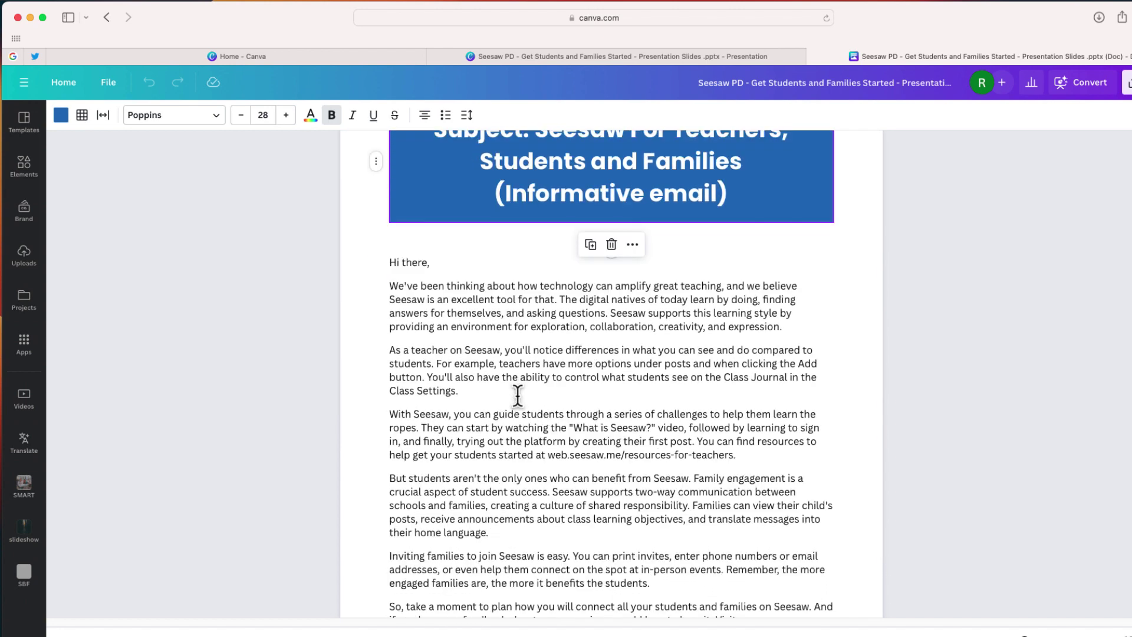
{"action": "scroll", "coordinate": [518, 395], "scroll_direction": "down", "scroll_amount": 2}
{"action": "scroll", "coordinate": [518, 394], "scroll_direction": "down", "scroll_amount": 10}
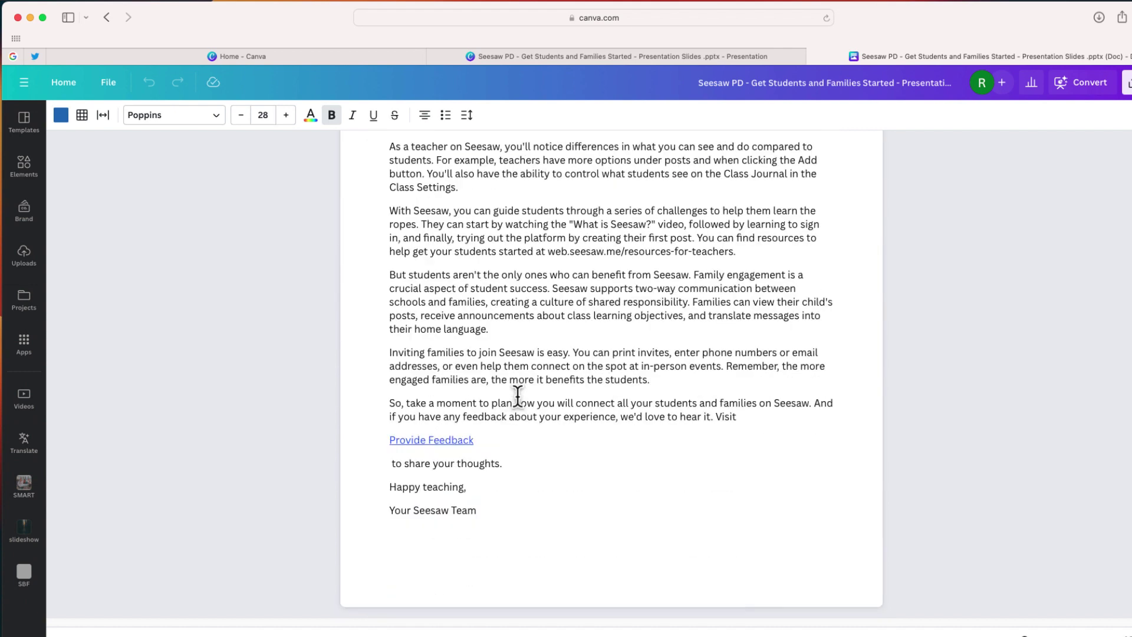
{"action": "scroll", "coordinate": [517, 396], "scroll_direction": "up", "scroll_amount": 8}
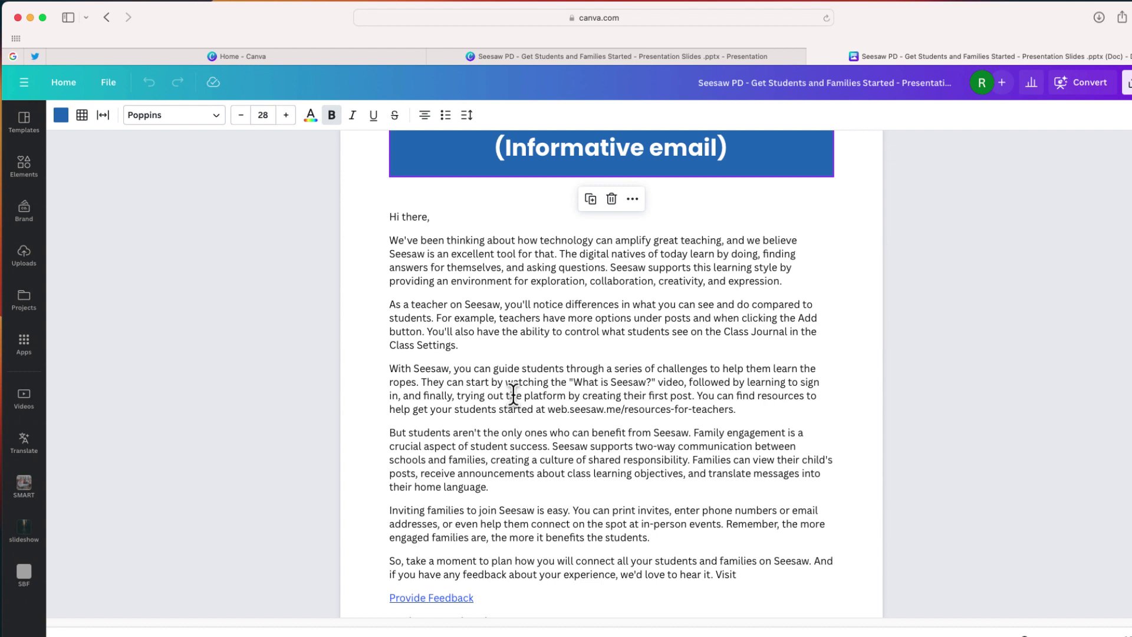
{"action": "left_click", "coordinate": [740, 568]}
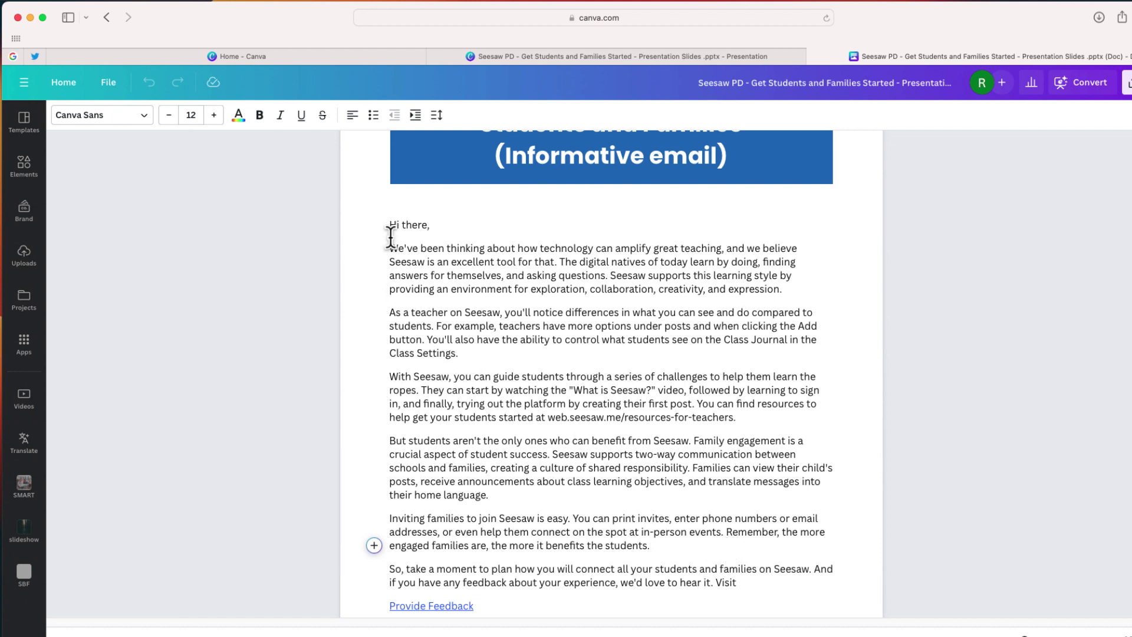
Step: Rewrite the selected email body paragraphs with Magic Write, adding the new version below them
{"action": "left_click_drag", "start_coordinate": [388, 247], "coordinate": [736, 583]}
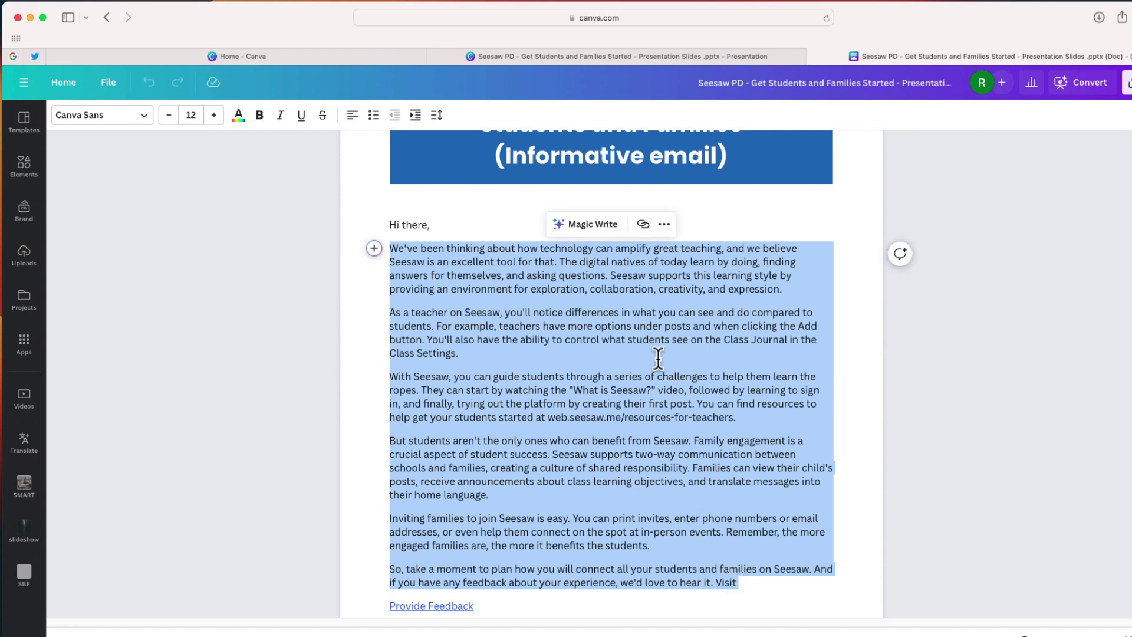
{"action": "left_click", "coordinate": [374, 248]}
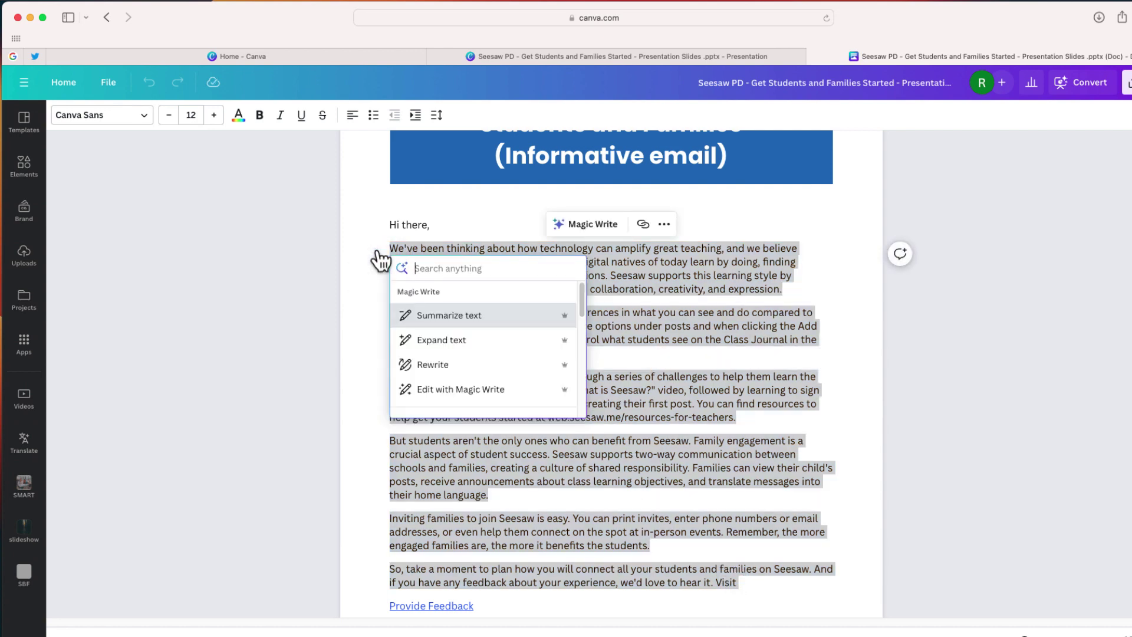
{"action": "left_click", "coordinate": [440, 367]}
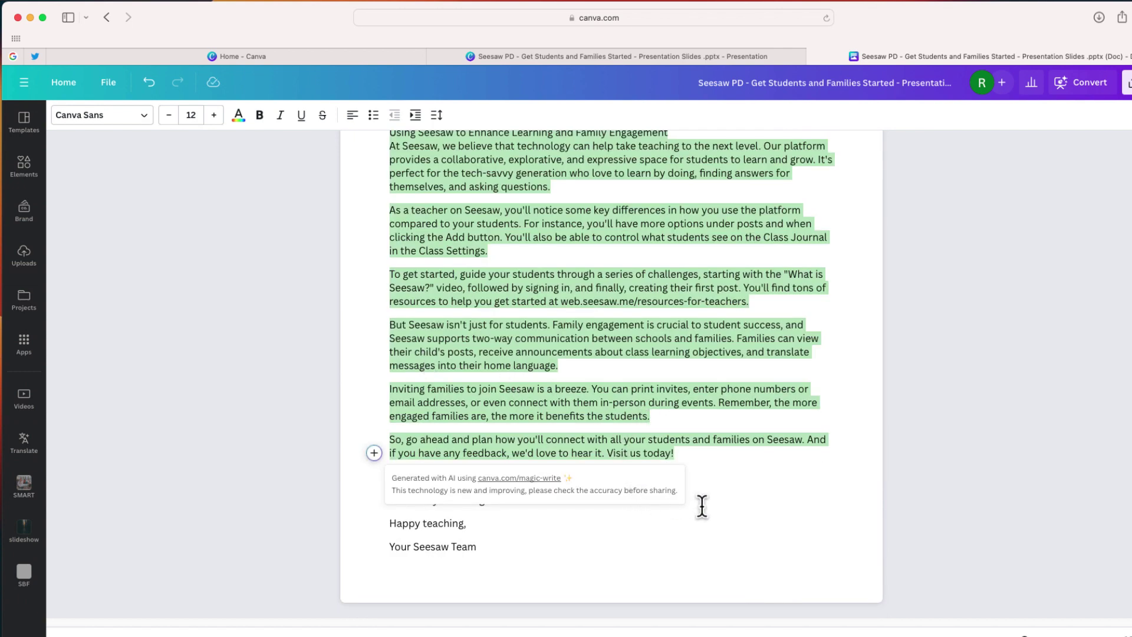
{"action": "scroll", "coordinate": [702, 506], "scroll_direction": "up", "scroll_amount": 3}
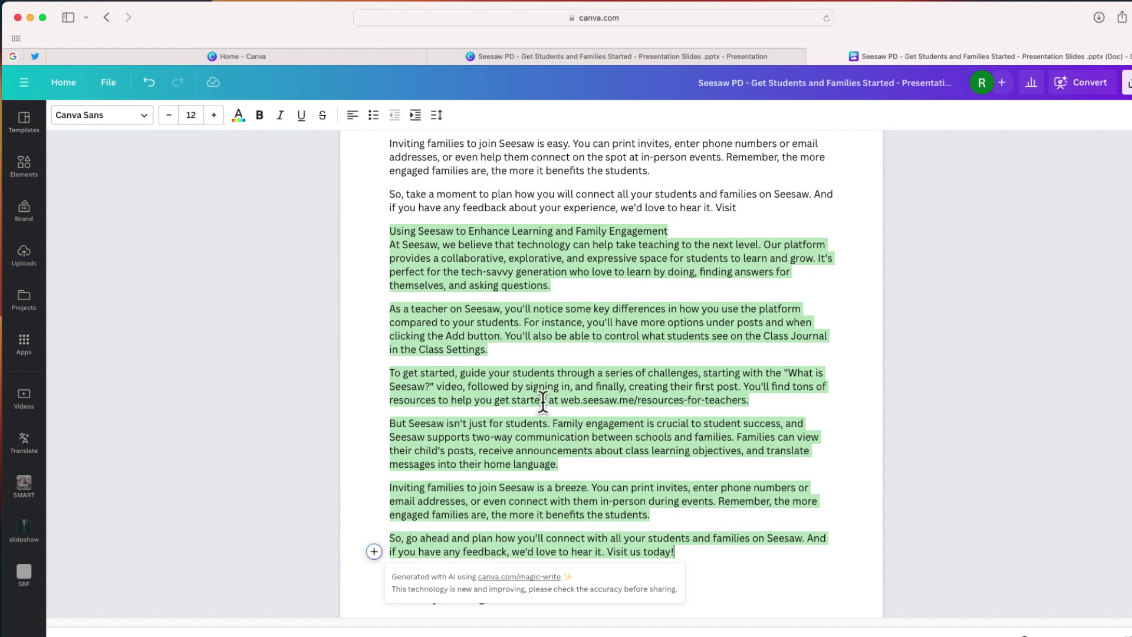
{"action": "scroll", "coordinate": [543, 404], "scroll_direction": "up", "scroll_amount": 10}
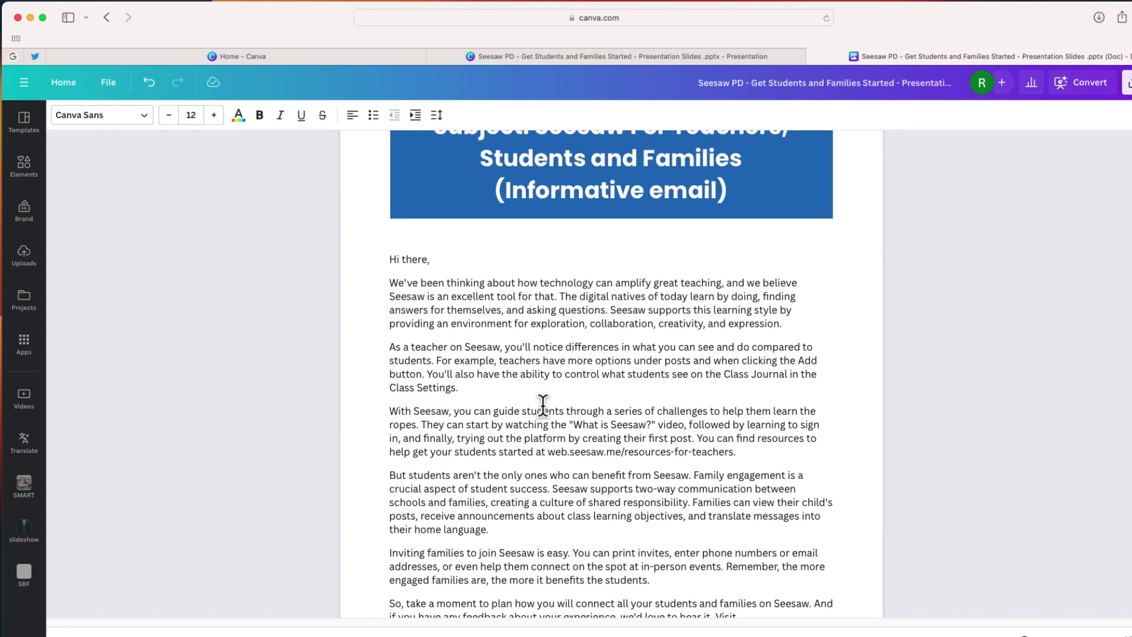
{"action": "scroll", "coordinate": [543, 404], "scroll_direction": "down", "scroll_amount": 1}
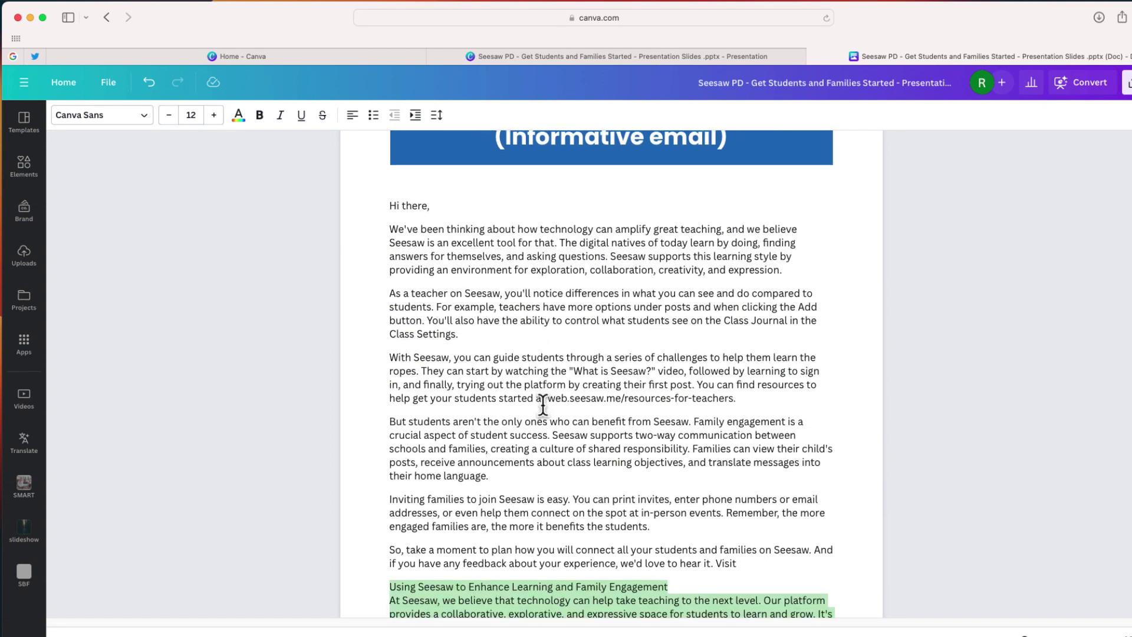
Step: Summarize the six original email paragraphs with Magic Write and select the resulting summary paragraph
{"action": "left_click", "coordinate": [601, 472]}
{"action": "left_click_drag", "start_coordinate": [713, 563], "coordinate": [386, 230]}
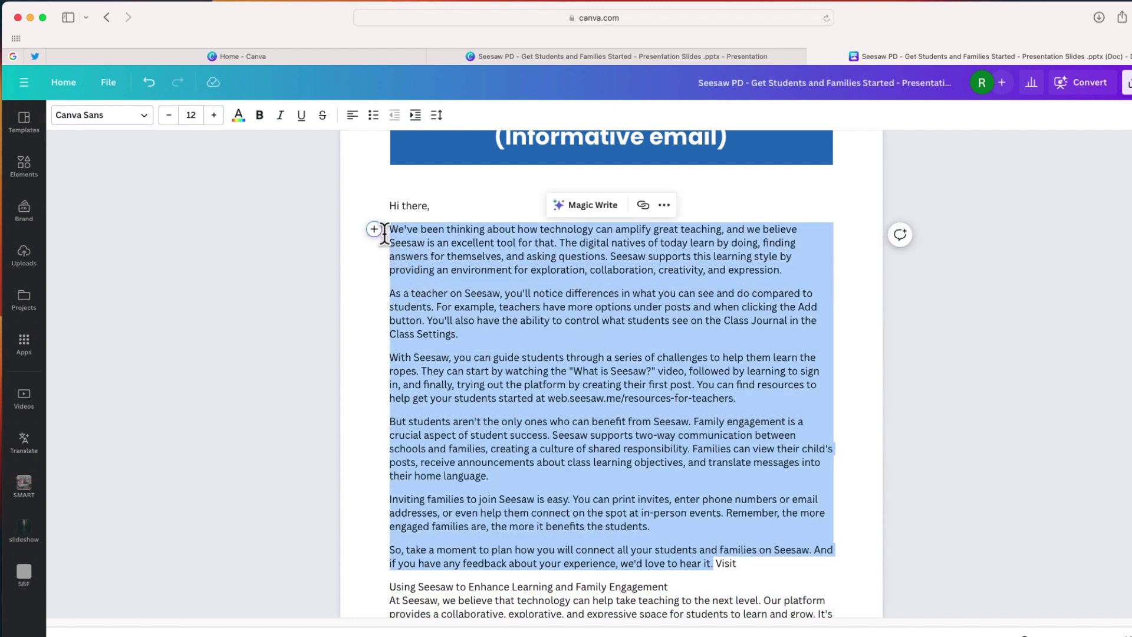
{"action": "left_click", "coordinate": [374, 230]}
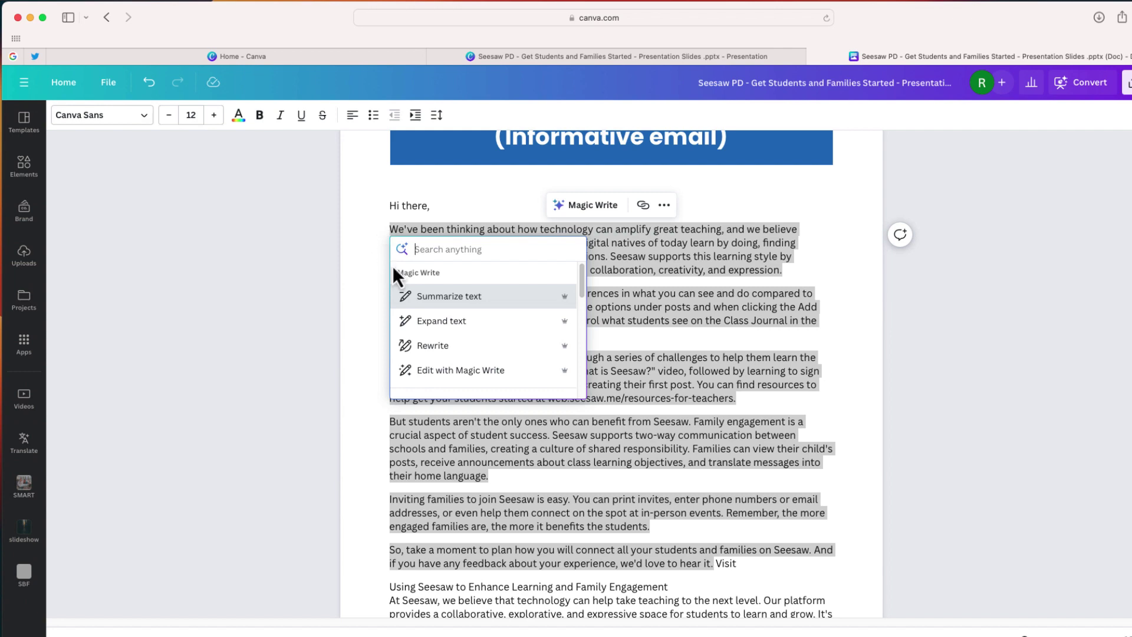
{"action": "left_click", "coordinate": [438, 297]}
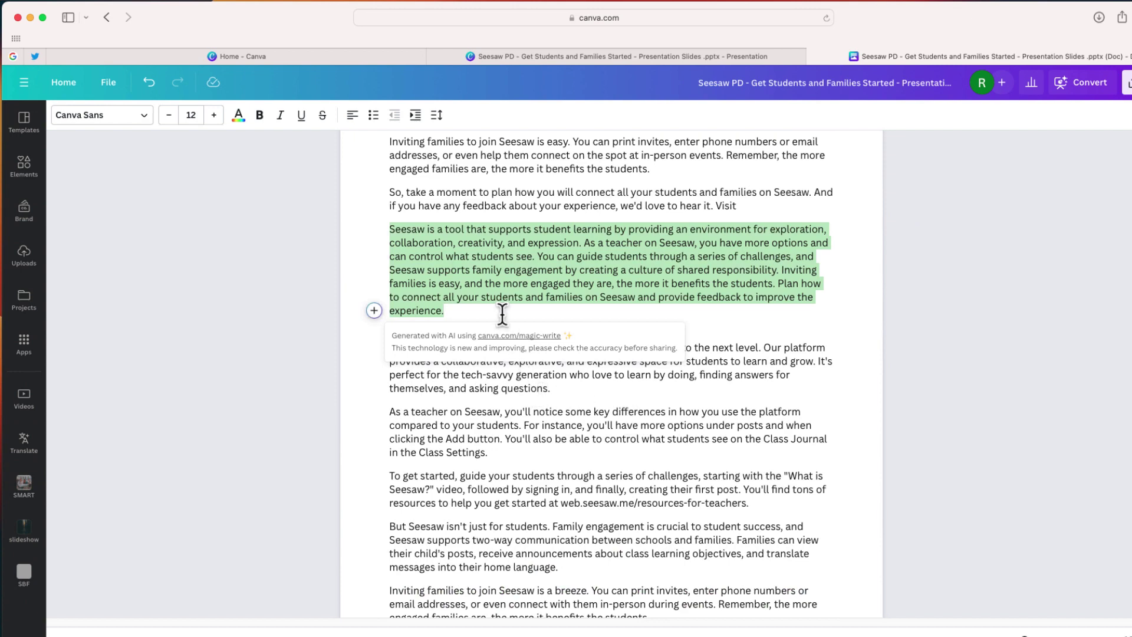
{"action": "left_click", "coordinate": [465, 283]}
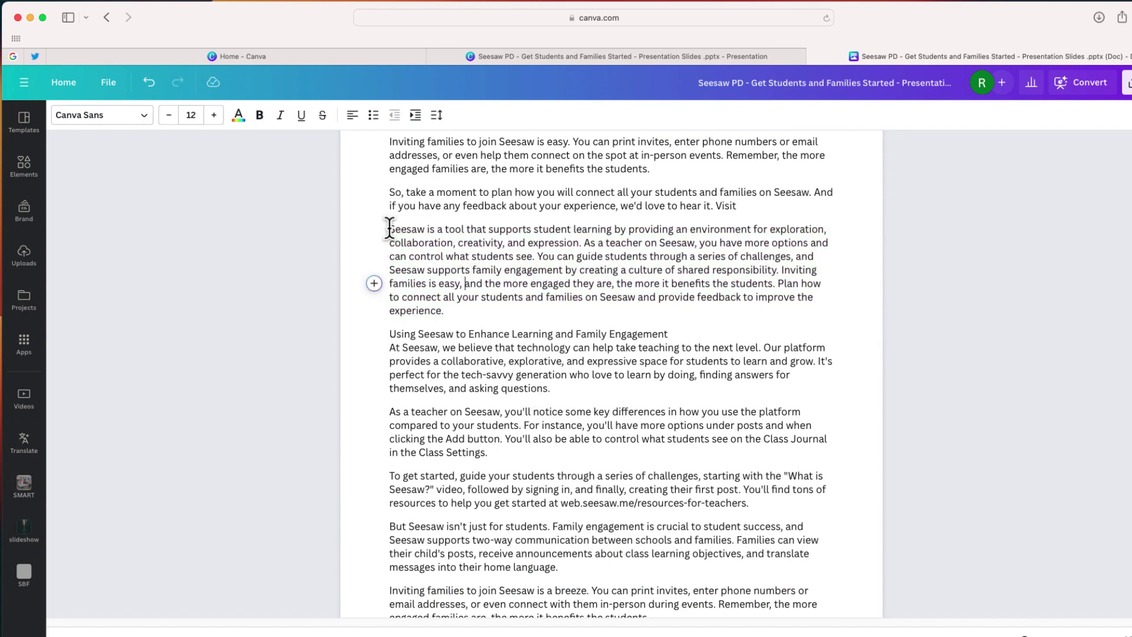
{"action": "left_click_drag", "start_coordinate": [390, 228], "coordinate": [448, 310]}
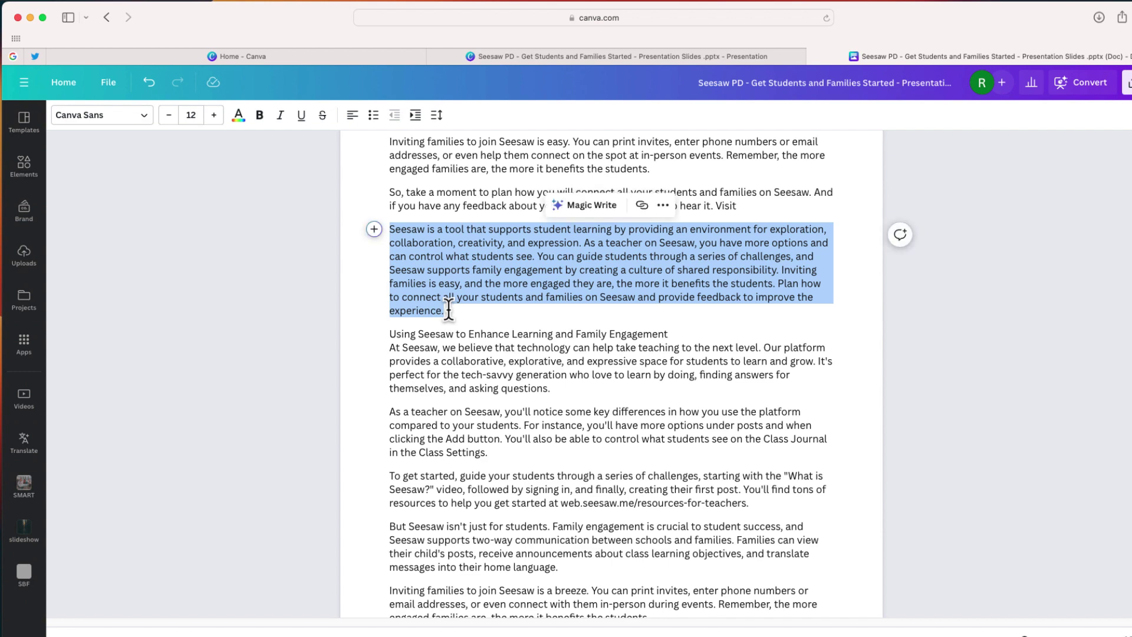
{"action": "scroll", "coordinate": [448, 309], "scroll_direction": "up", "scroll_amount": 10}
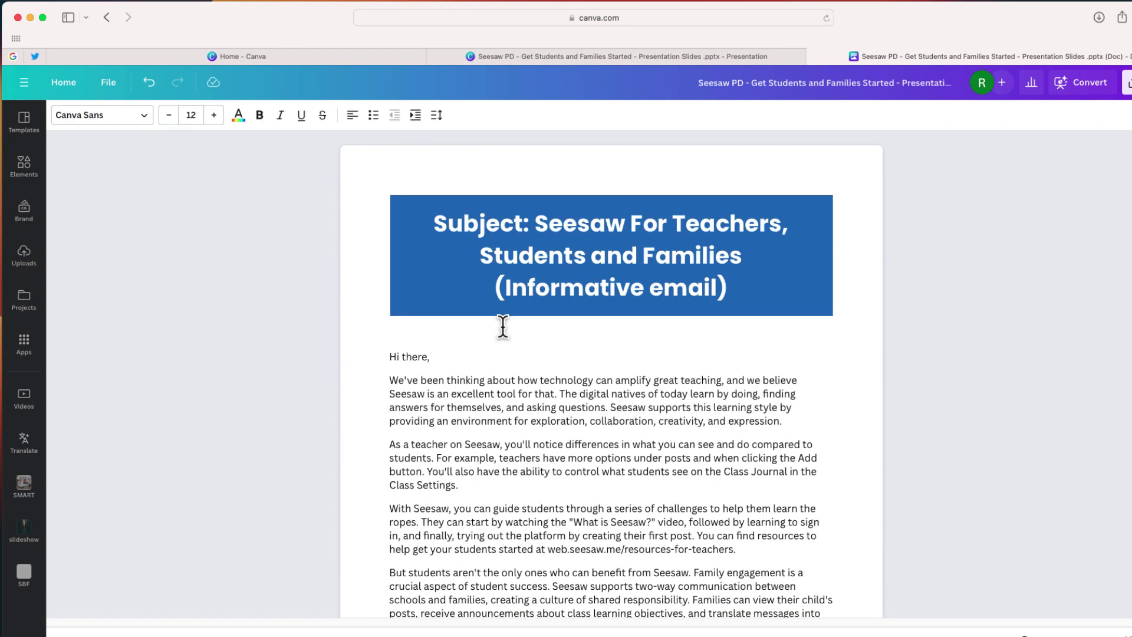